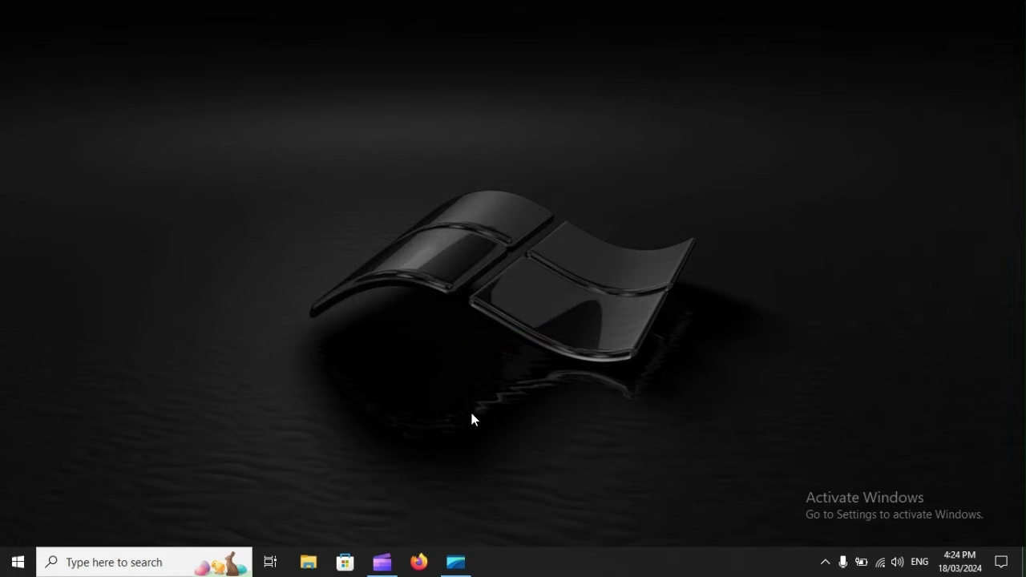
- Search for devmgmt.msc and launch Device Manager
click(64, 562)
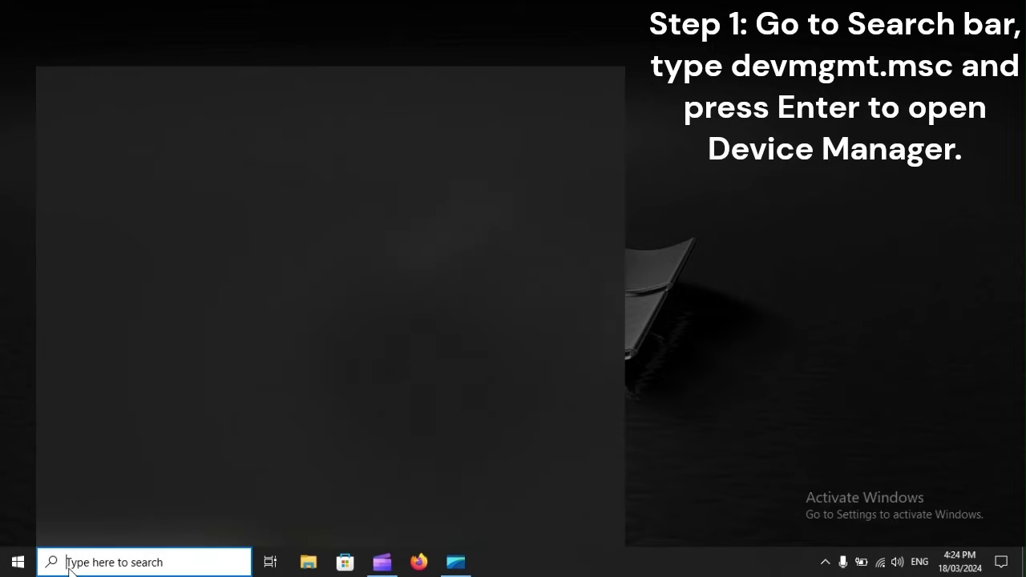
text(devm)
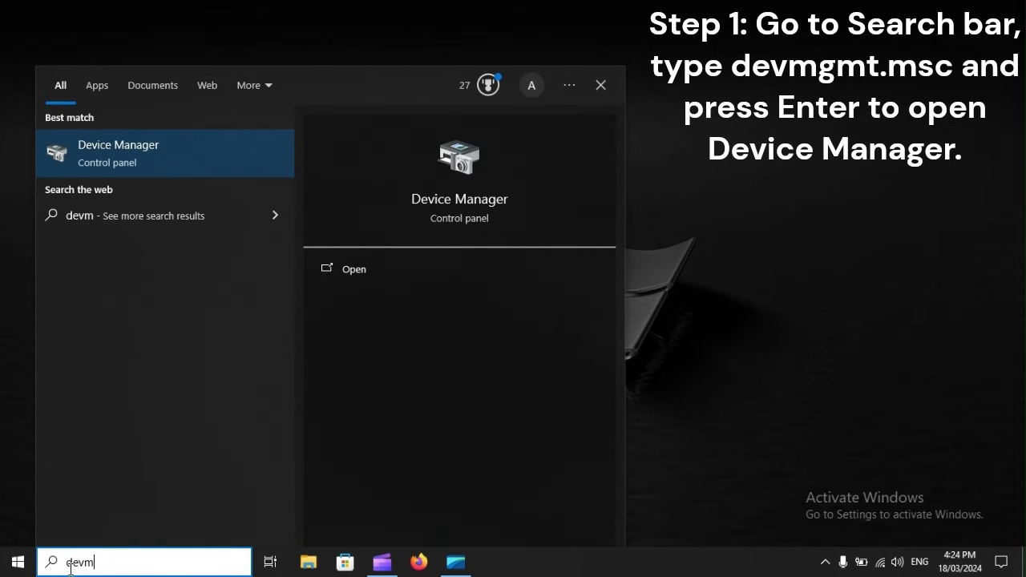
text(gmt)
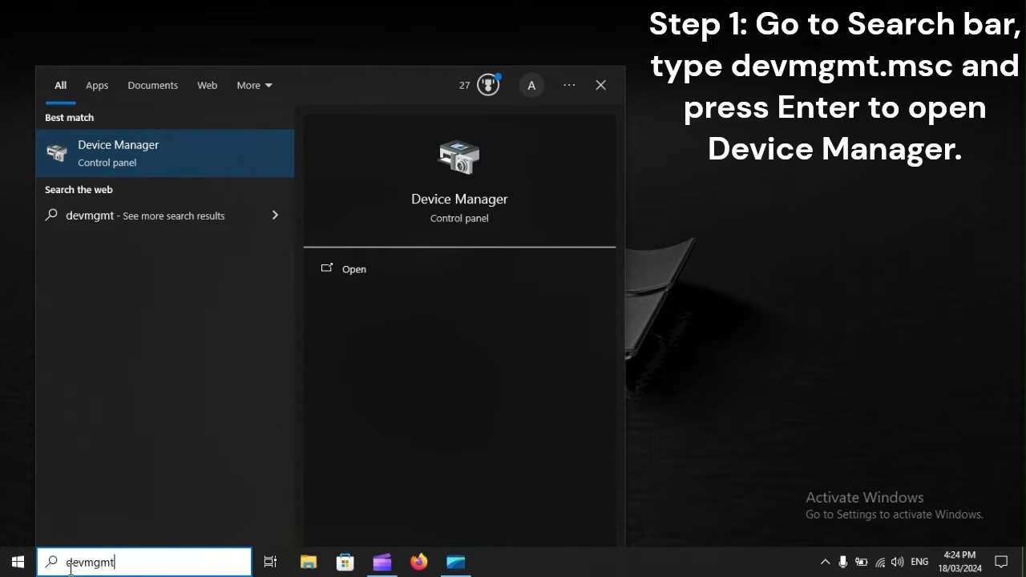
text(.msc)
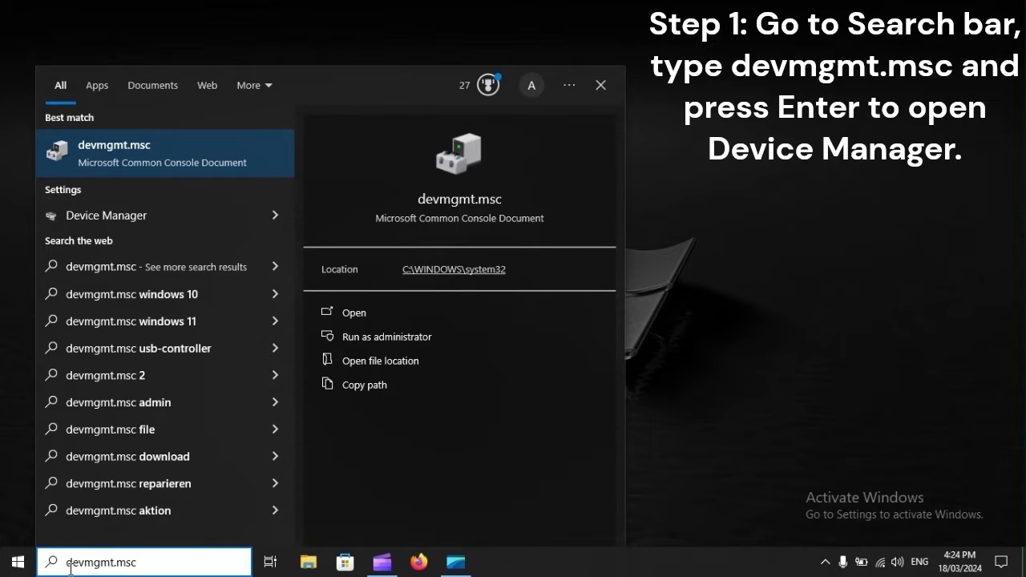
key(Return)
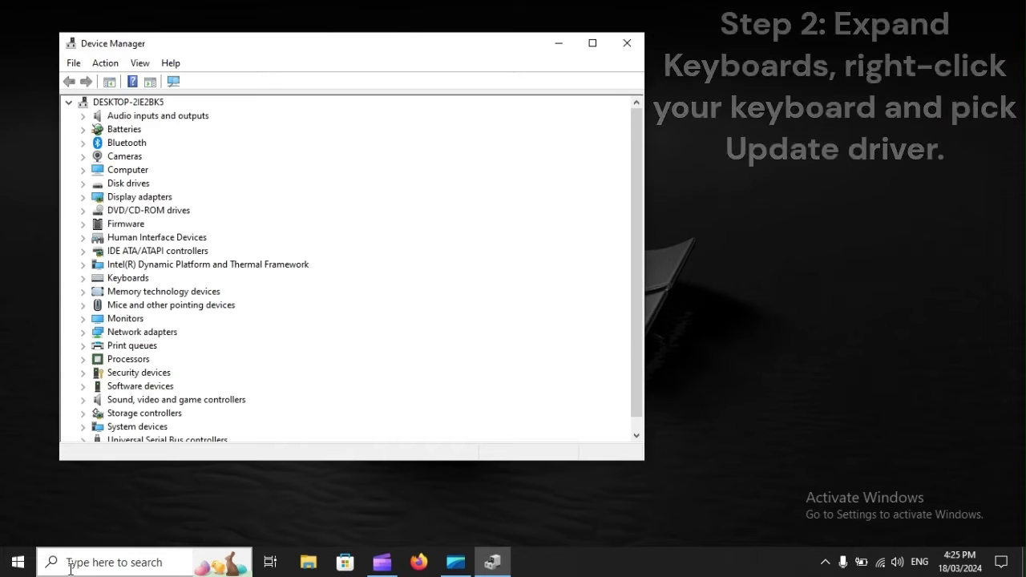
- Expand Keyboards and start the Update driver wizard for HID Keyboard Device
click(129, 279)
click(84, 278)
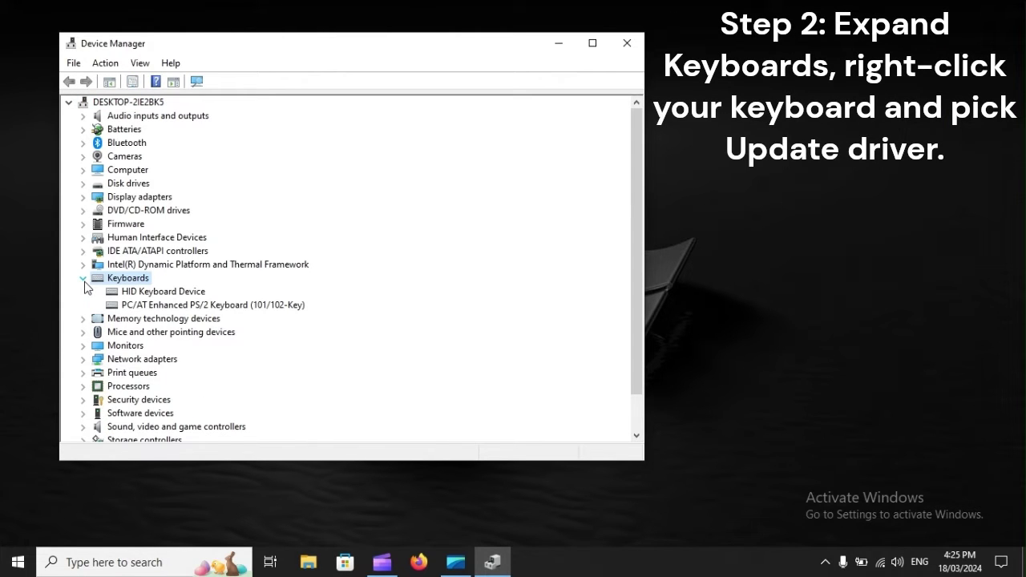
click(145, 293)
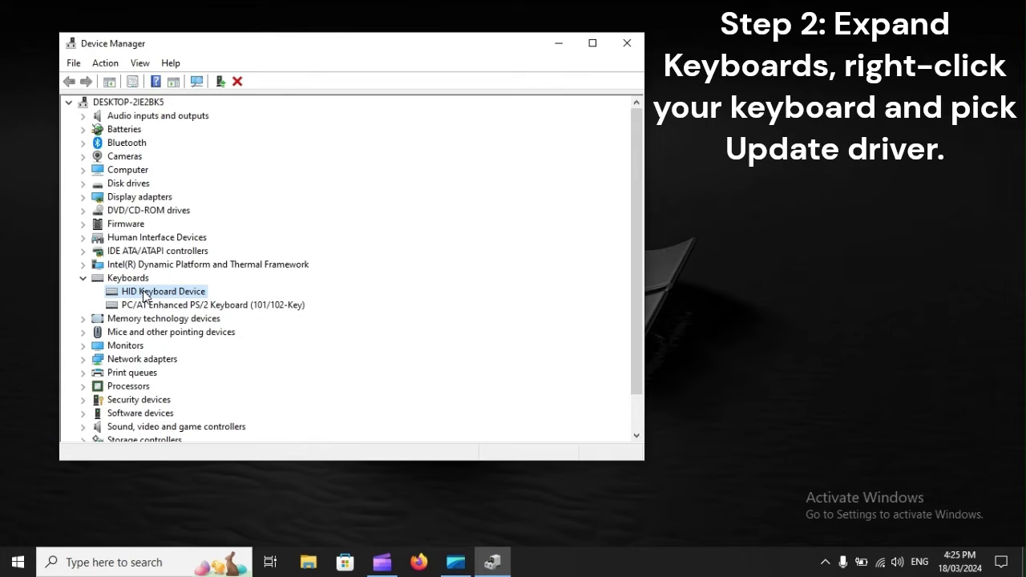
right_click(145, 295)
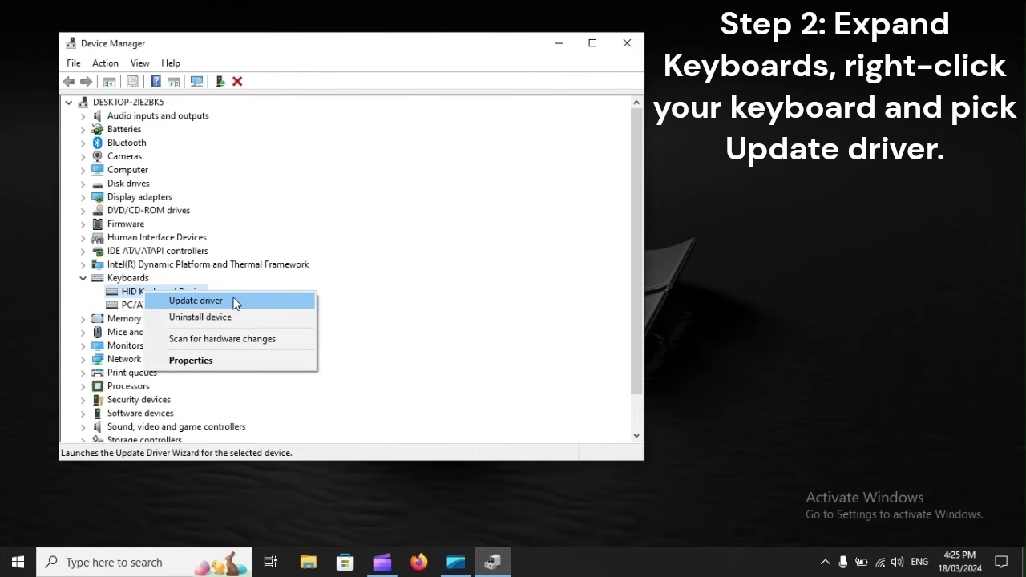
click(196, 300)
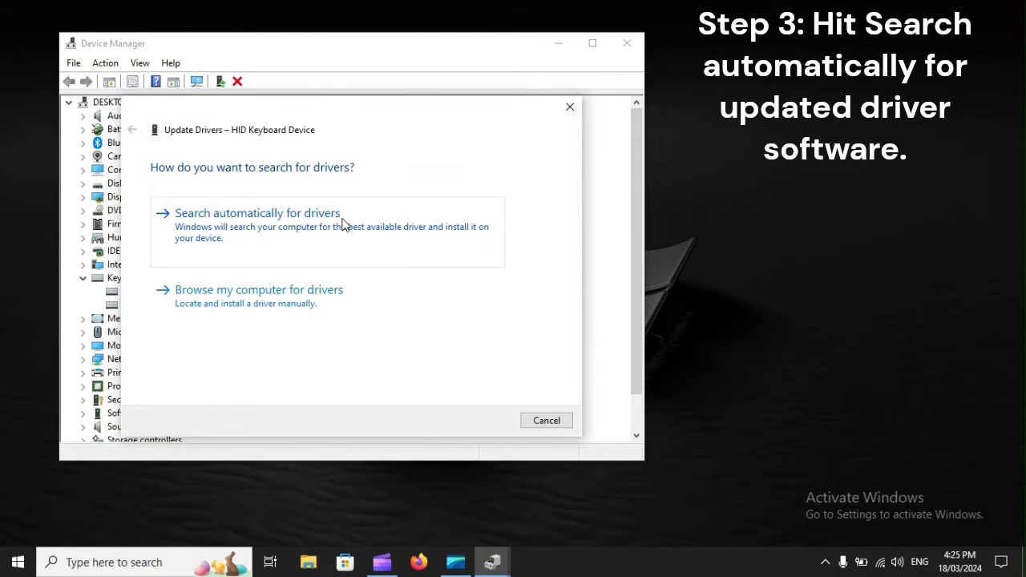
click(13, 560)
- Restart the computer from the Start menu power options
click(19, 529)
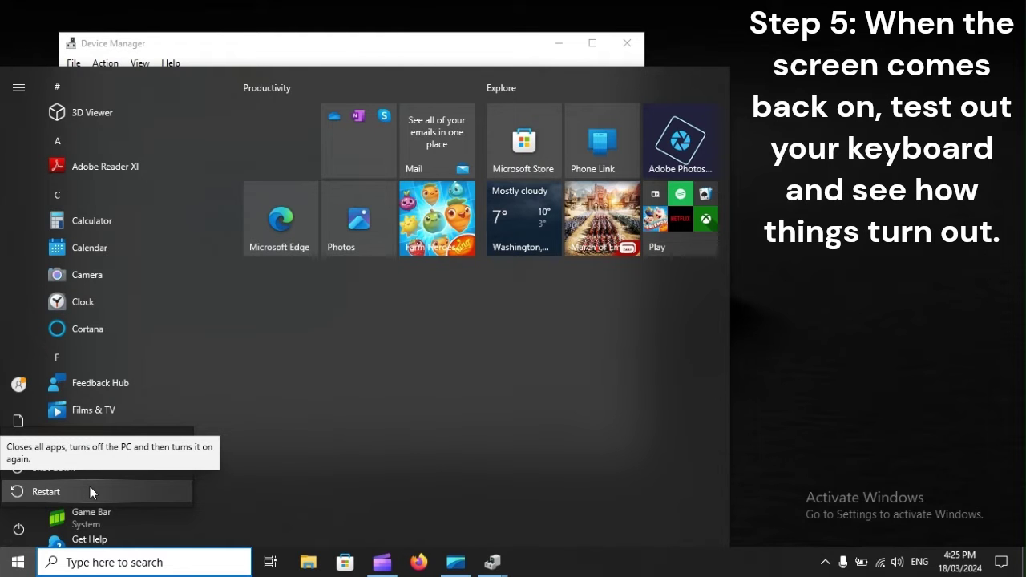
click(46, 491)
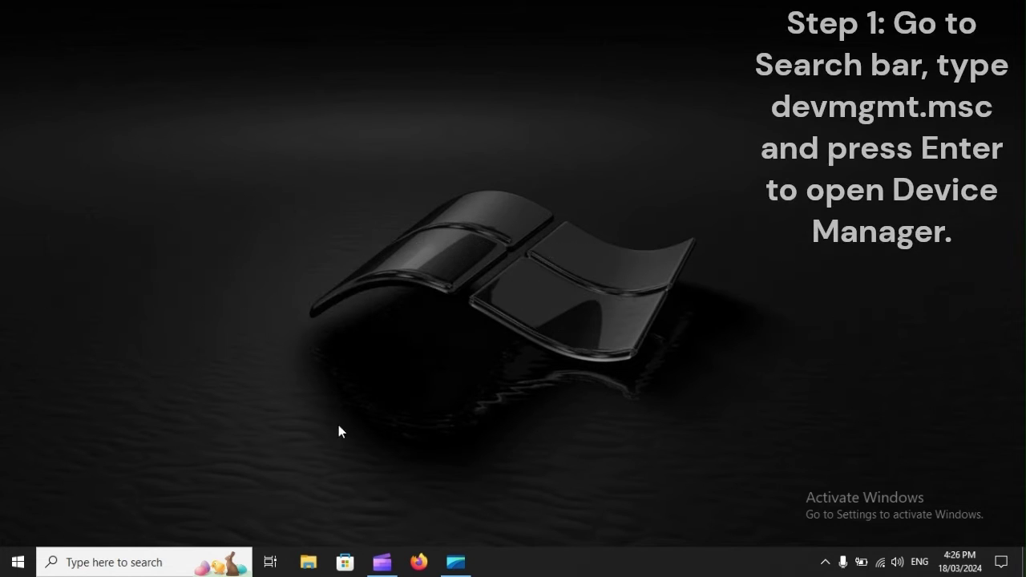
- Search for devmgmt.msc again after the restart
click(145, 555)
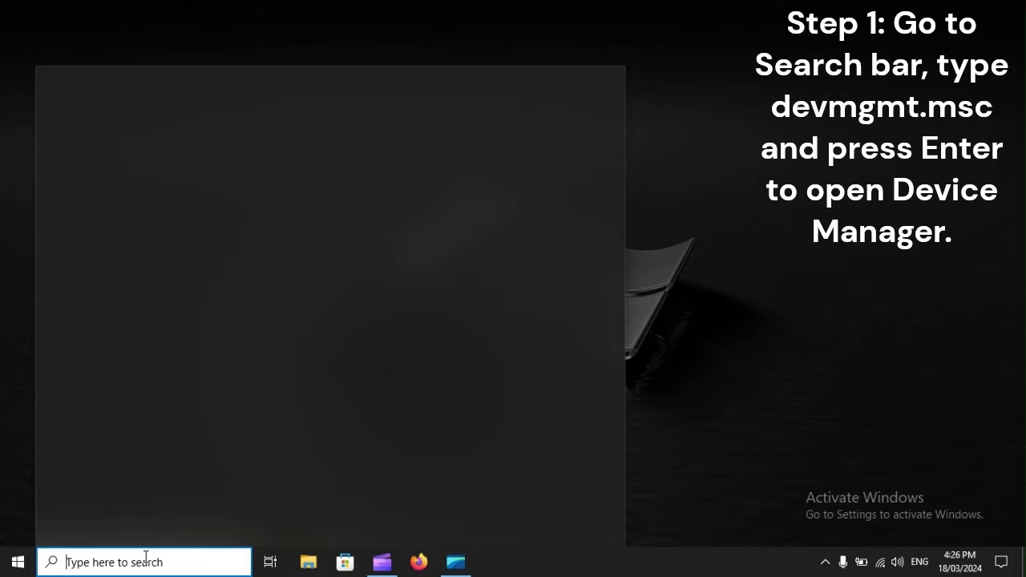
text(devmg)
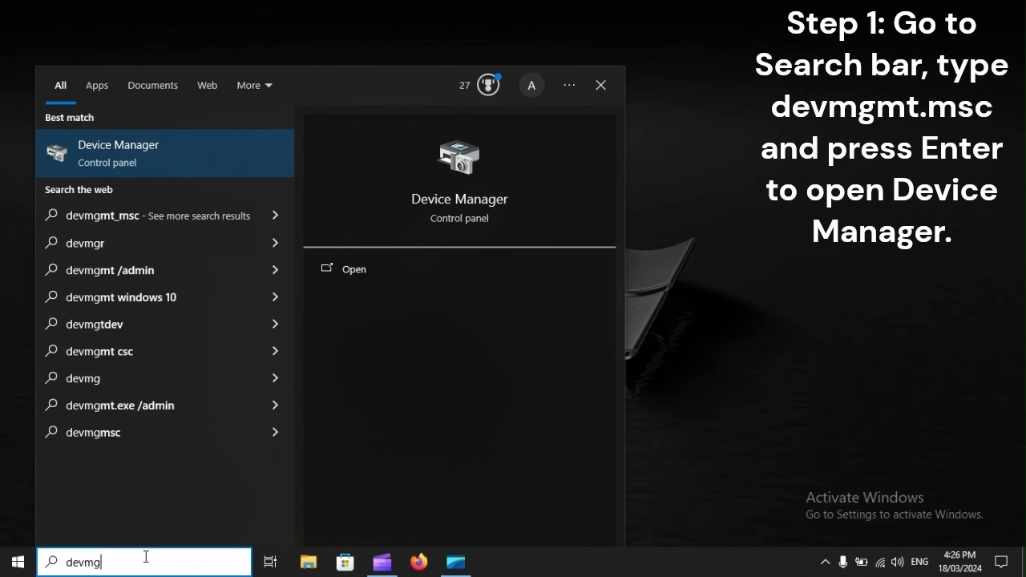
text(mt.m)
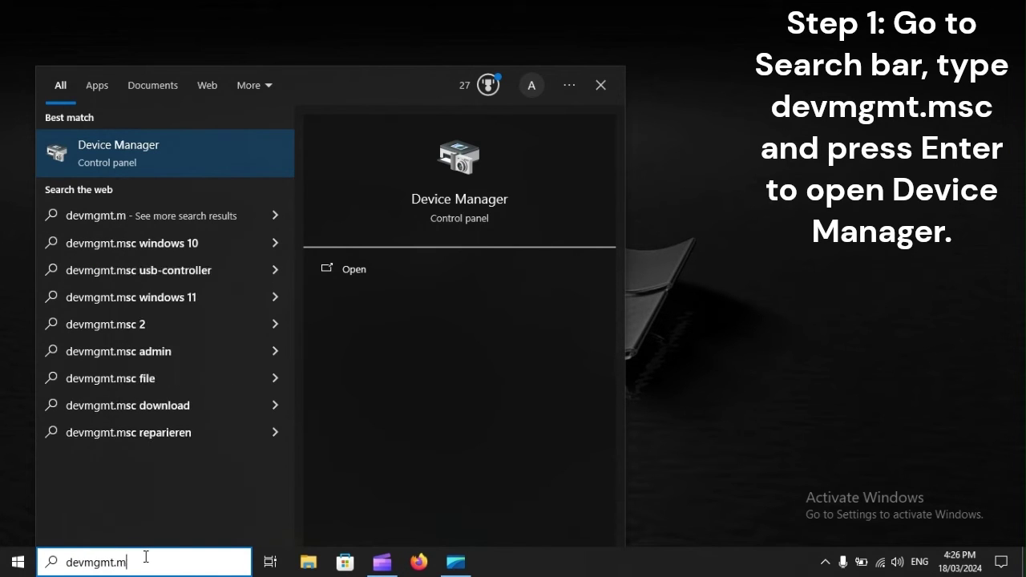
text(sc)
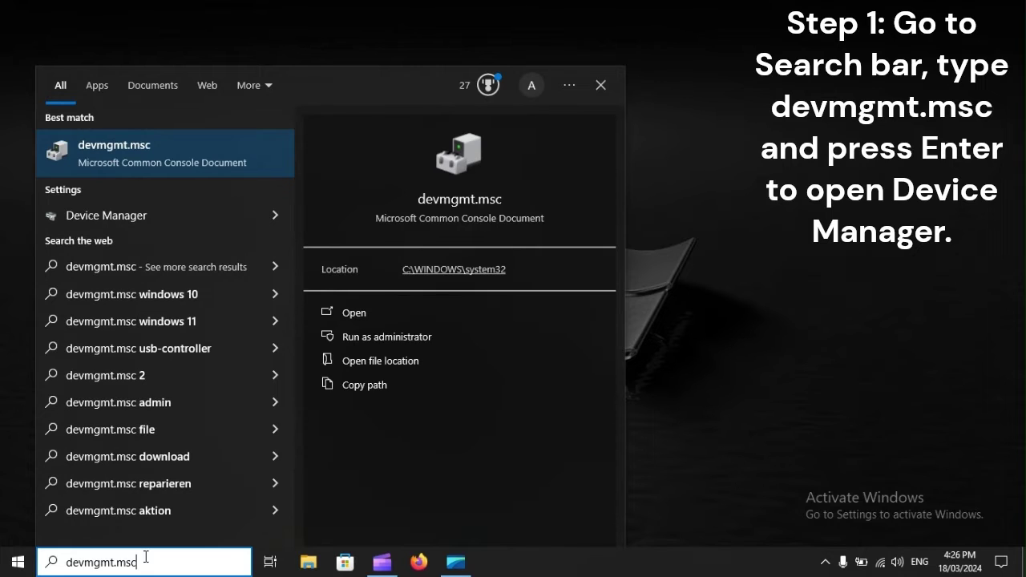
- Open HID Keyboard Device Properties and check its Driver tab, version 10.0.19041.1
key(Return)
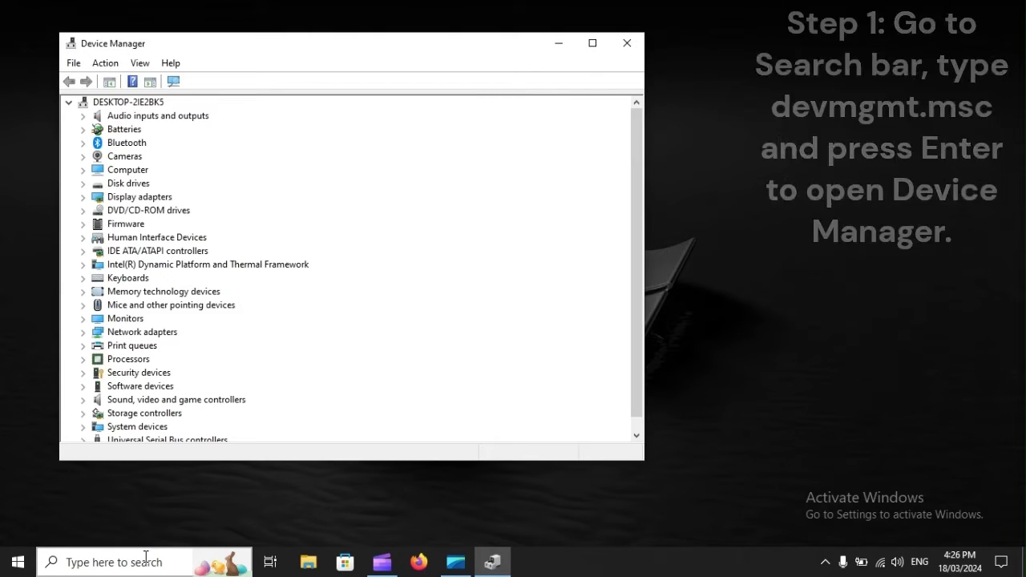
click(130, 279)
click(83, 278)
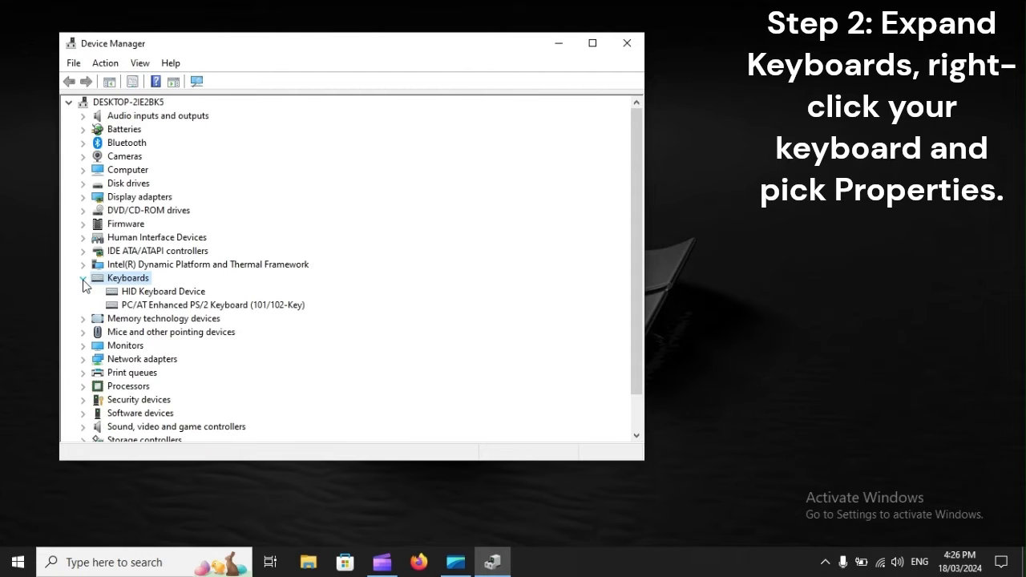
click(130, 294)
right_click(131, 293)
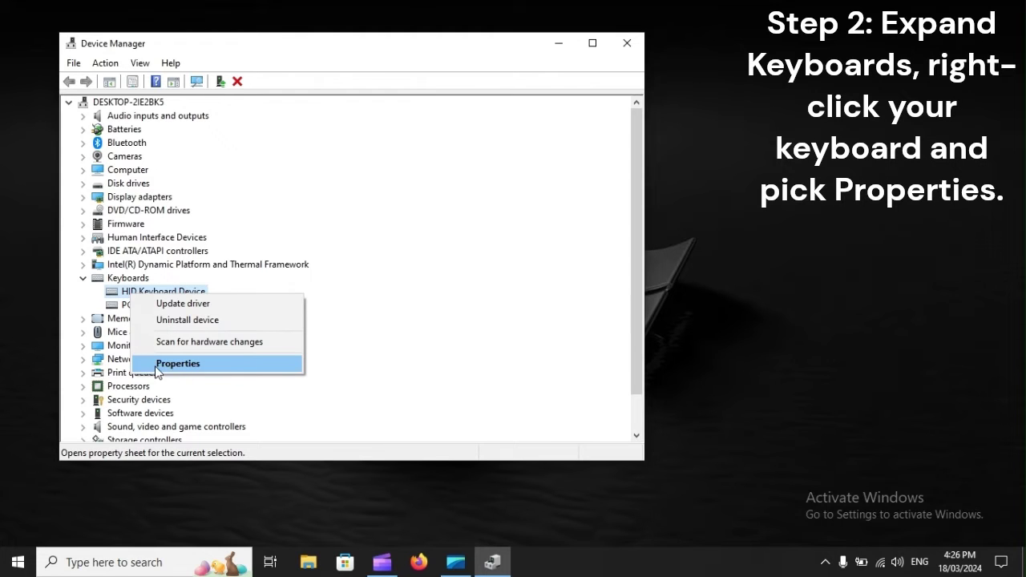
click(208, 371)
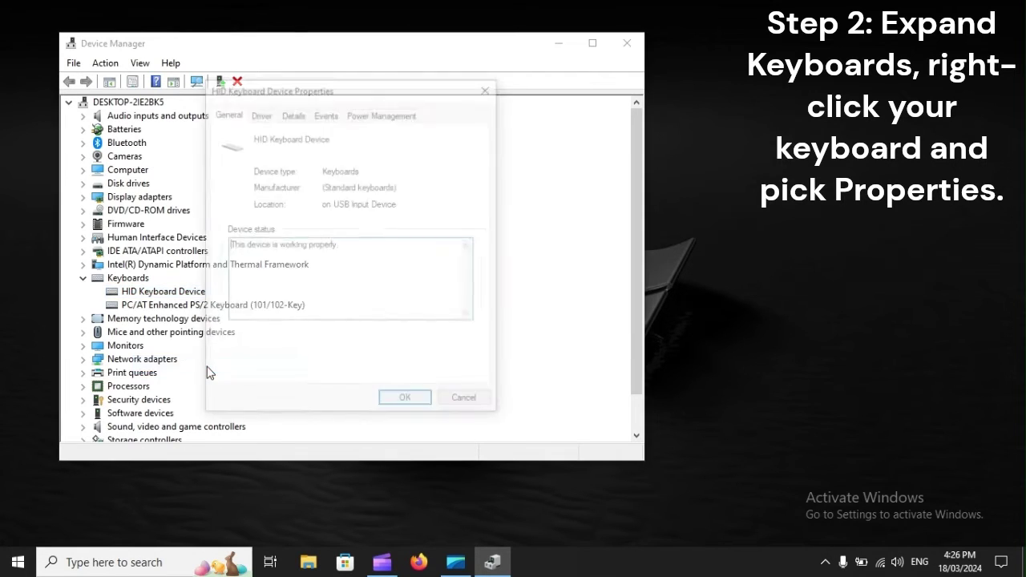
click(261, 114)
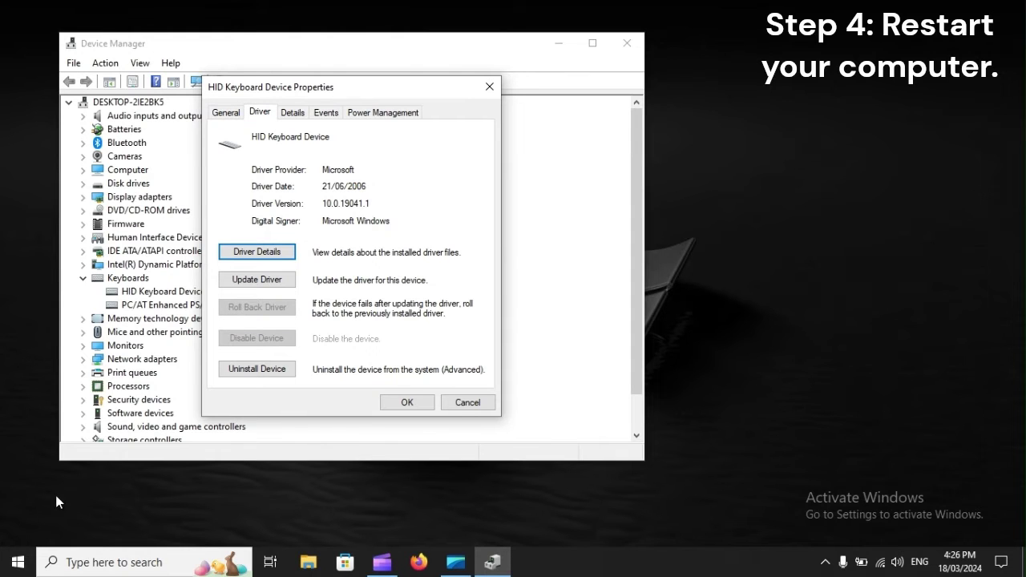
- Restart the computer again, then search for devmgmt.msc
click(18, 562)
click(28, 535)
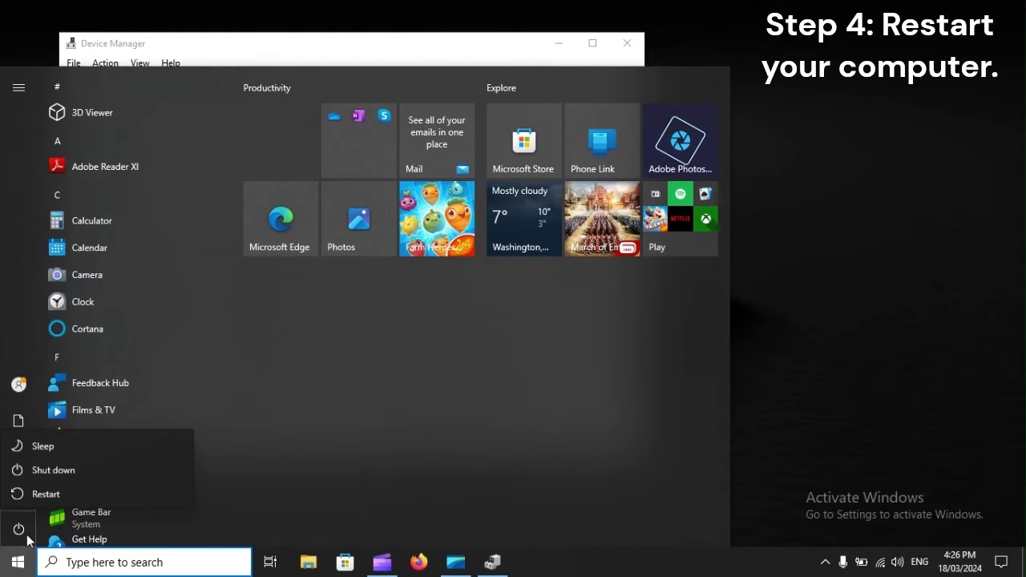
click(46, 492)
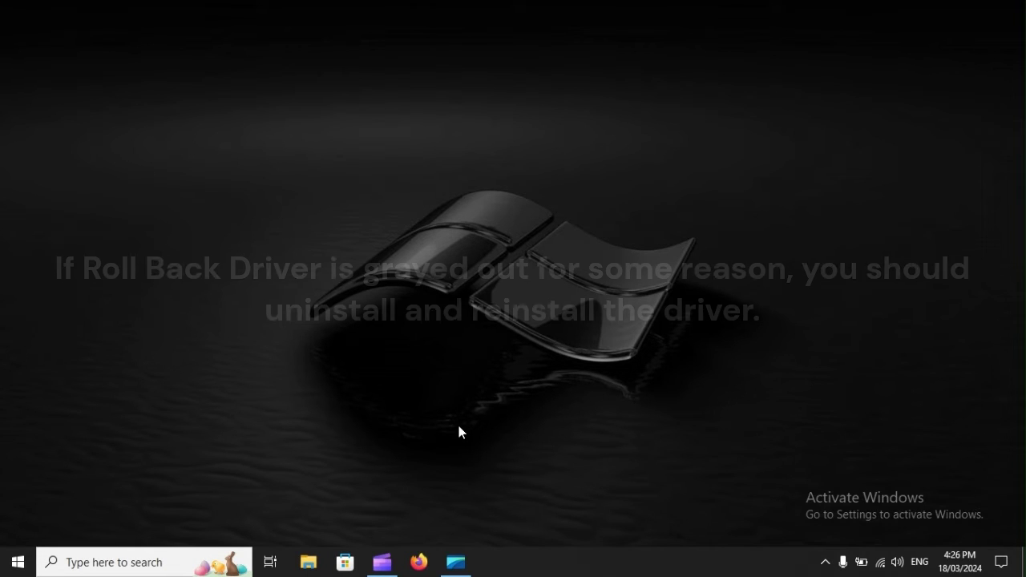
click(158, 559)
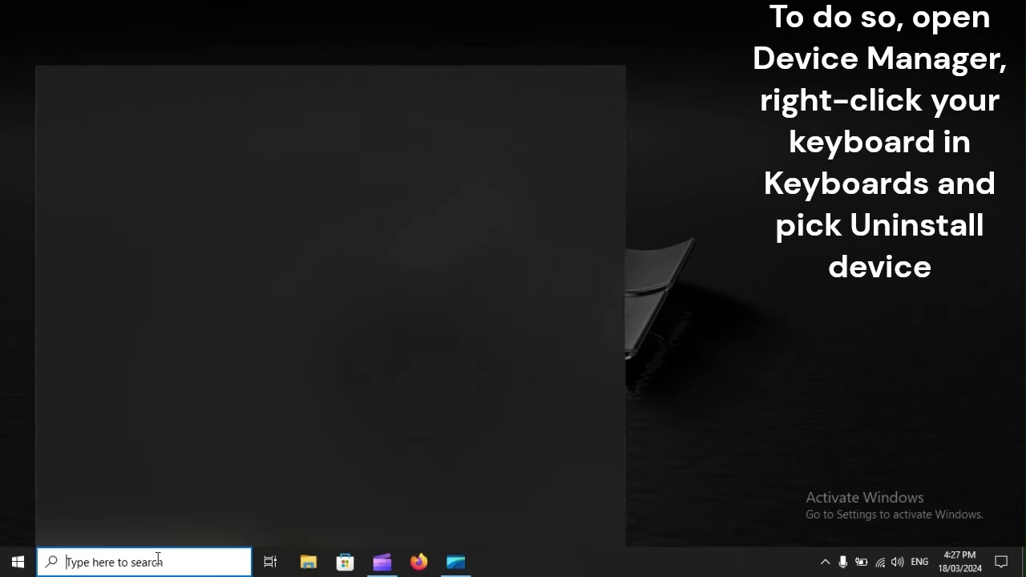
text(devmgm)
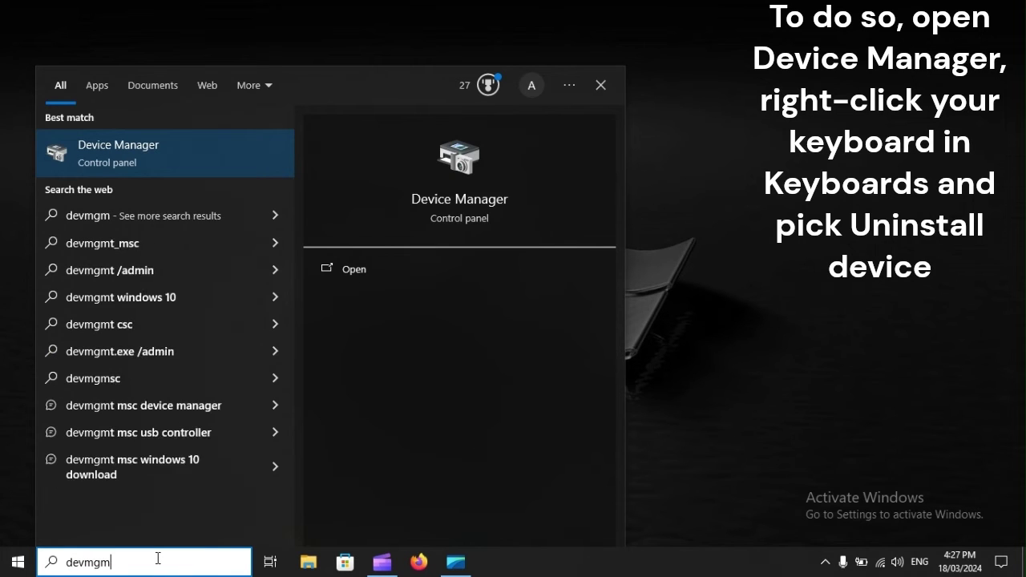
text(t.msc)
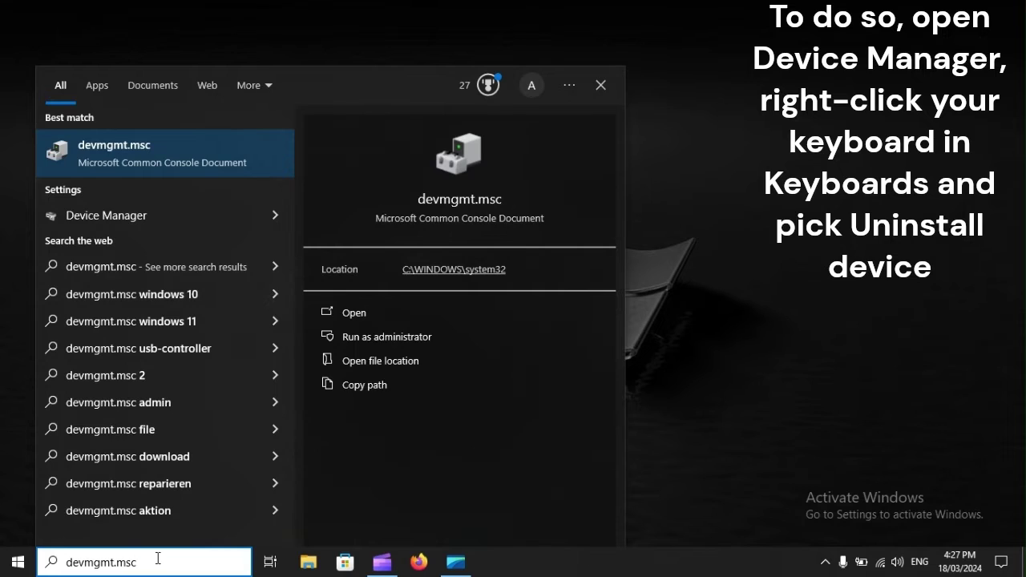
- Open Device Manager and choose Uninstall device for the HID Keyboard Device
key(Return)
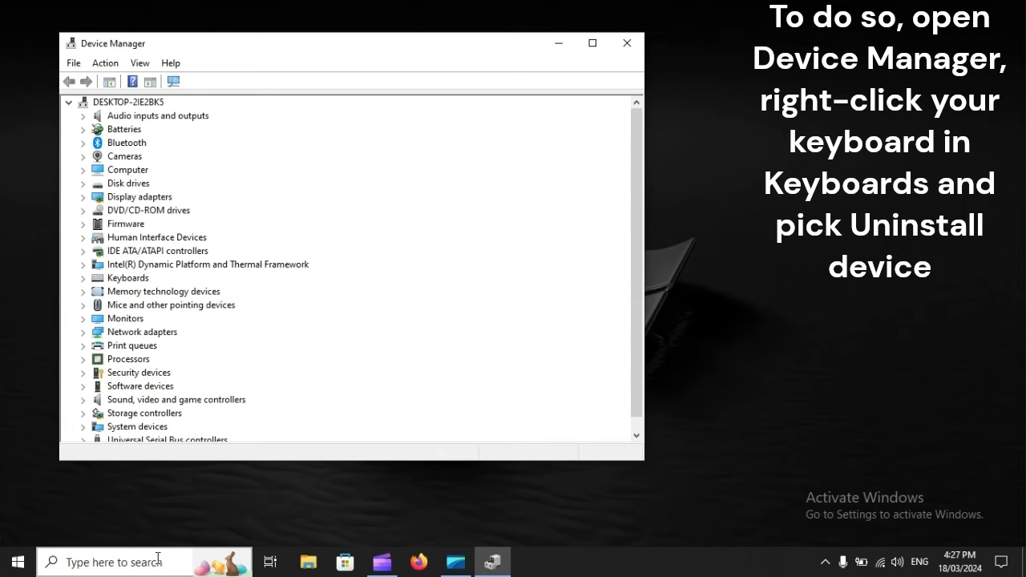
click(128, 281)
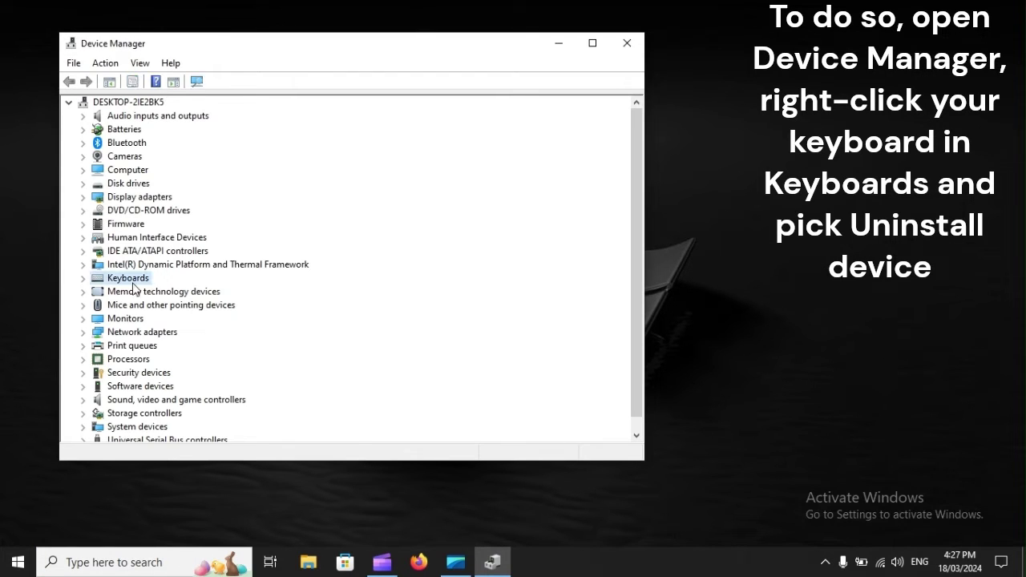
click(82, 278)
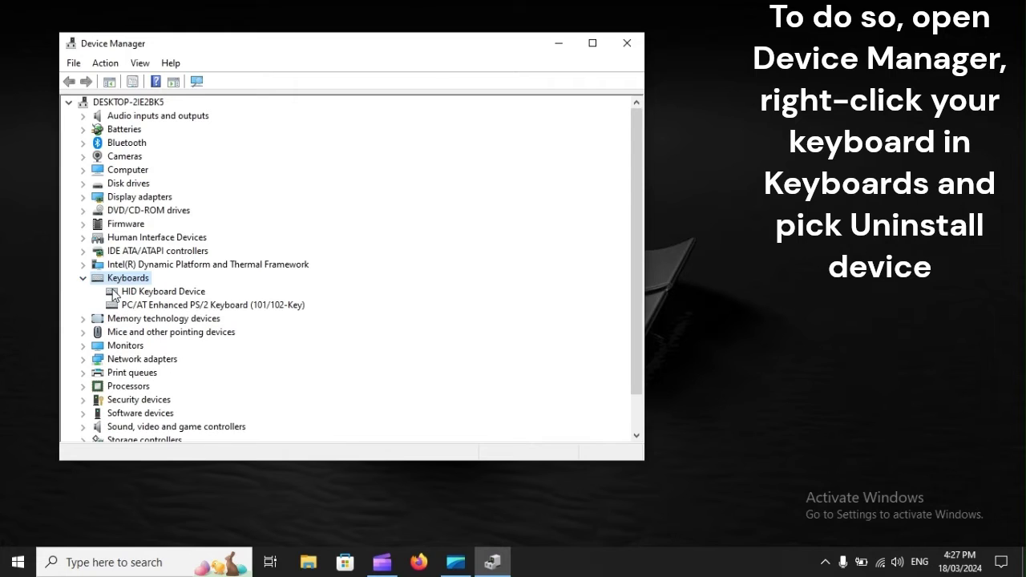
click(146, 295)
right_click(146, 295)
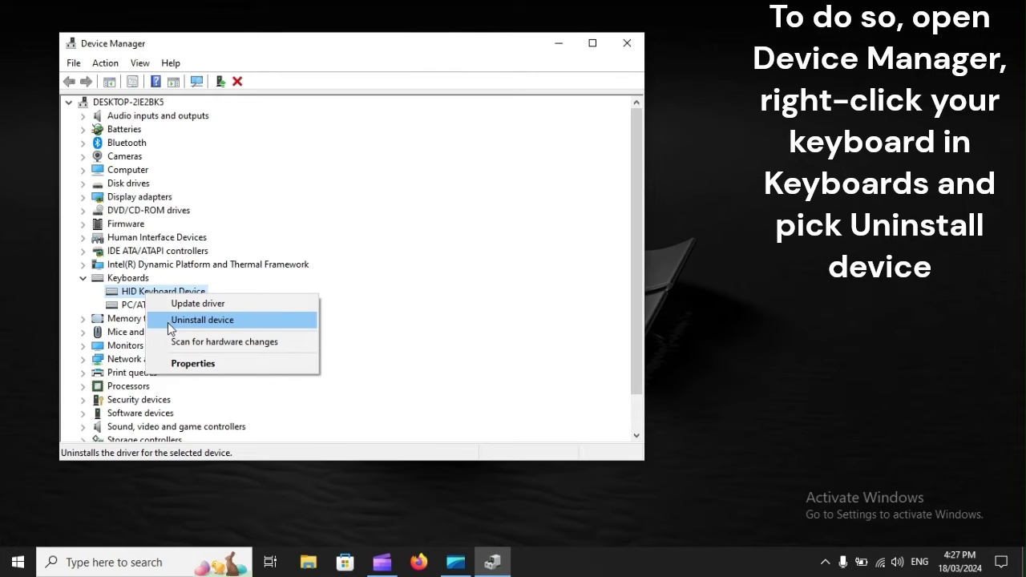
click(226, 323)
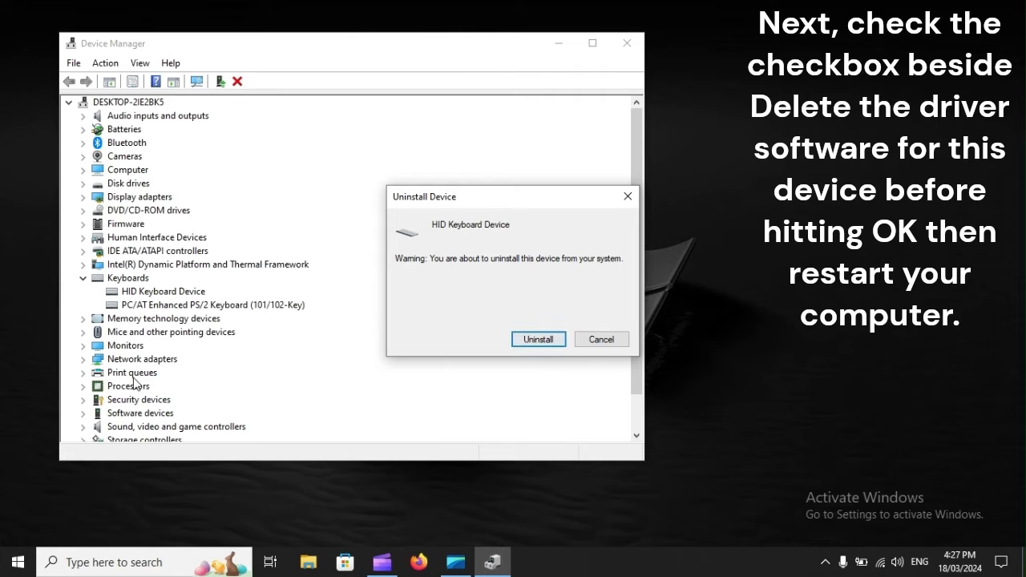
- Restart the computer through the Start menu power options
click(18, 562)
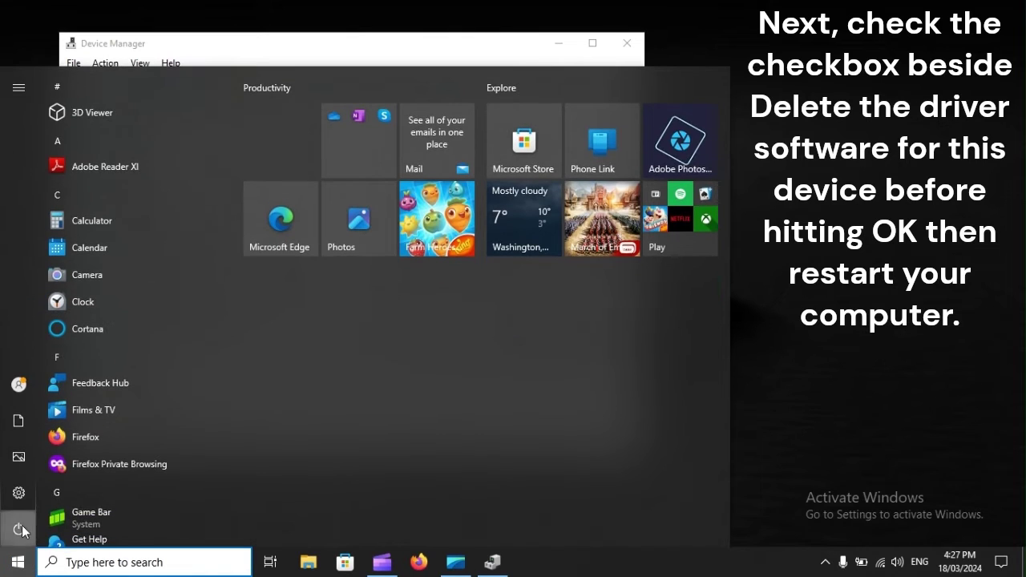
click(20, 529)
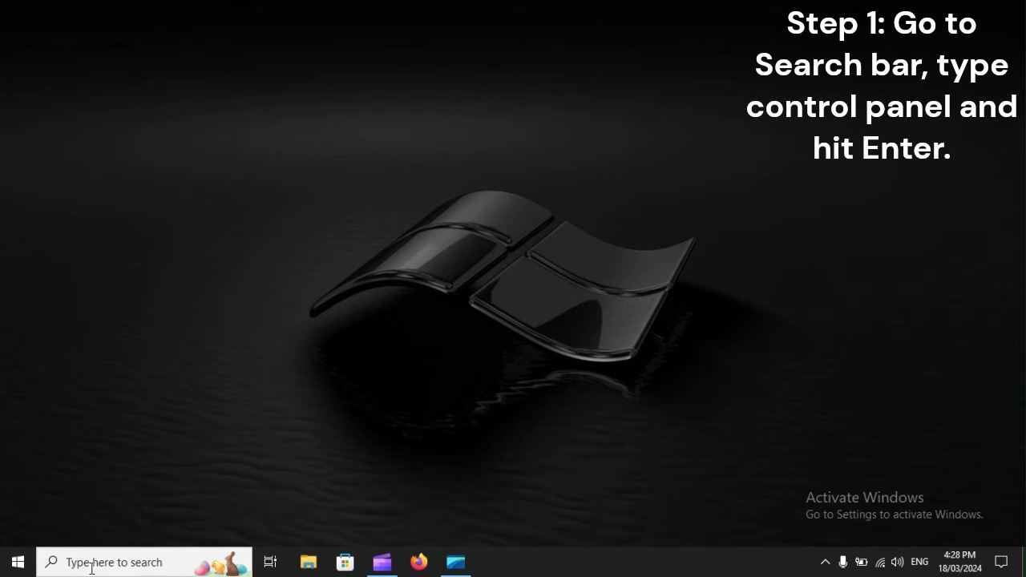
- Search Windows for 'Control Panel' and open it
click(91, 564)
text(Con)
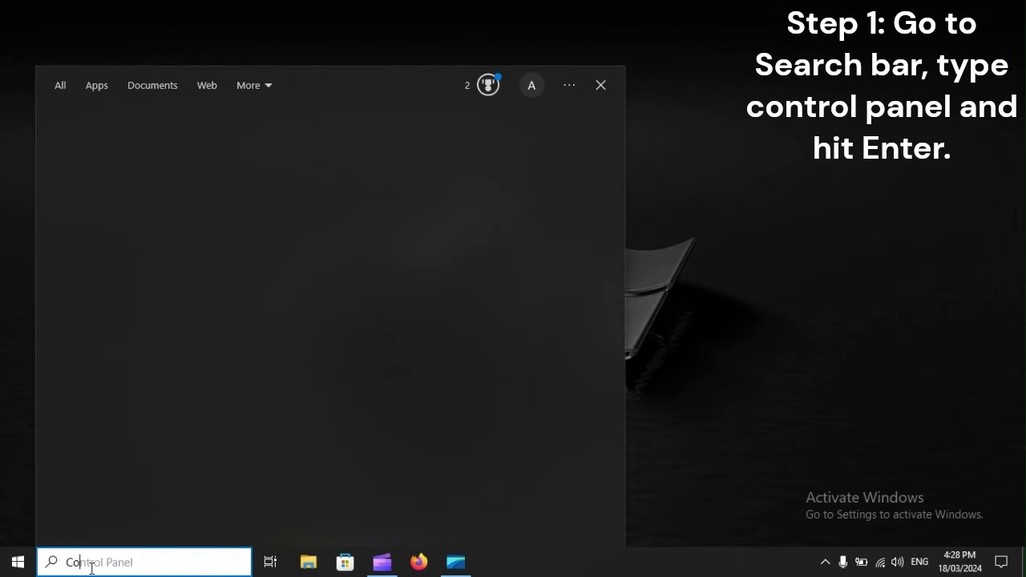
text(trol )
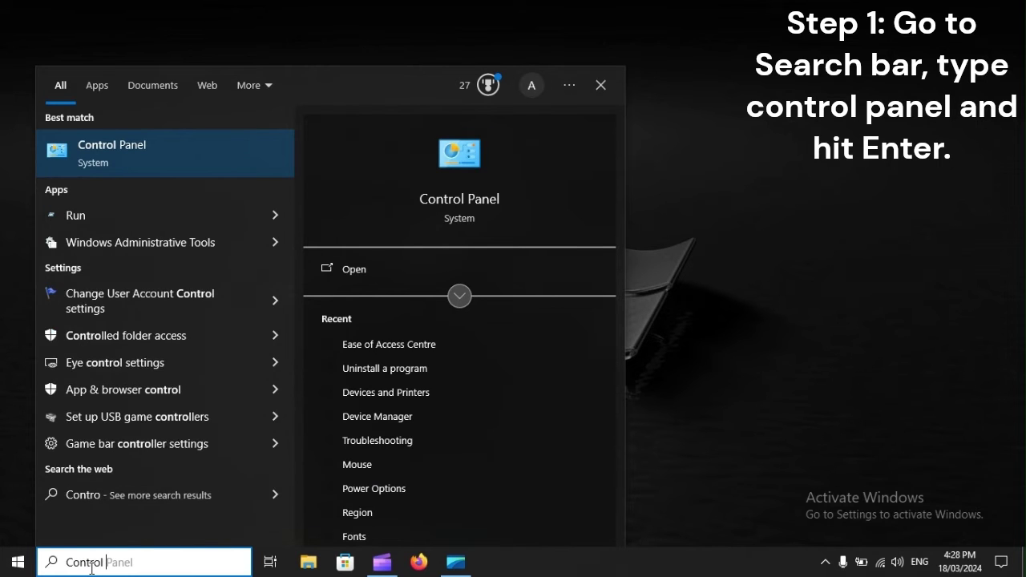
text(Panel)
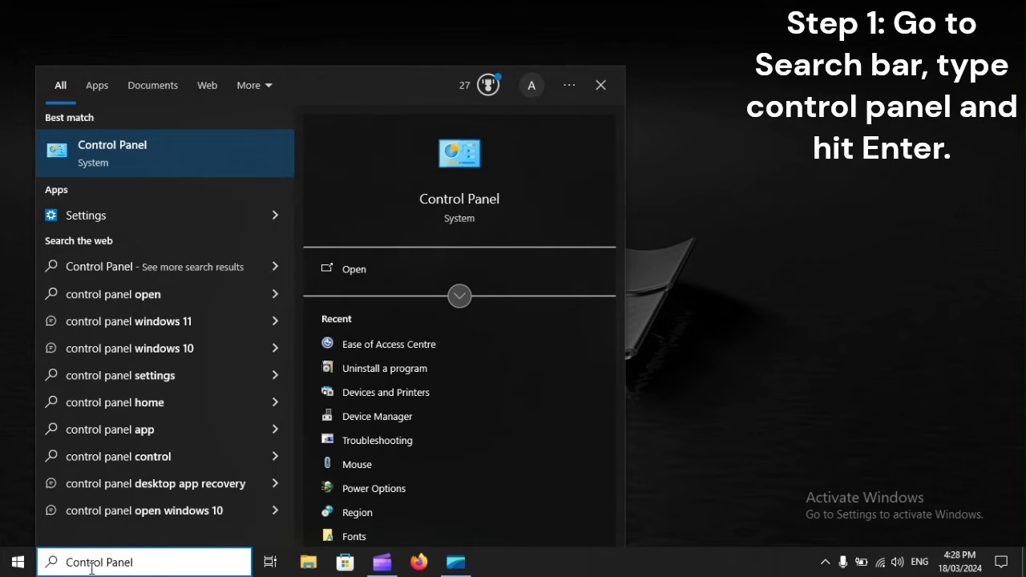
key(Return)
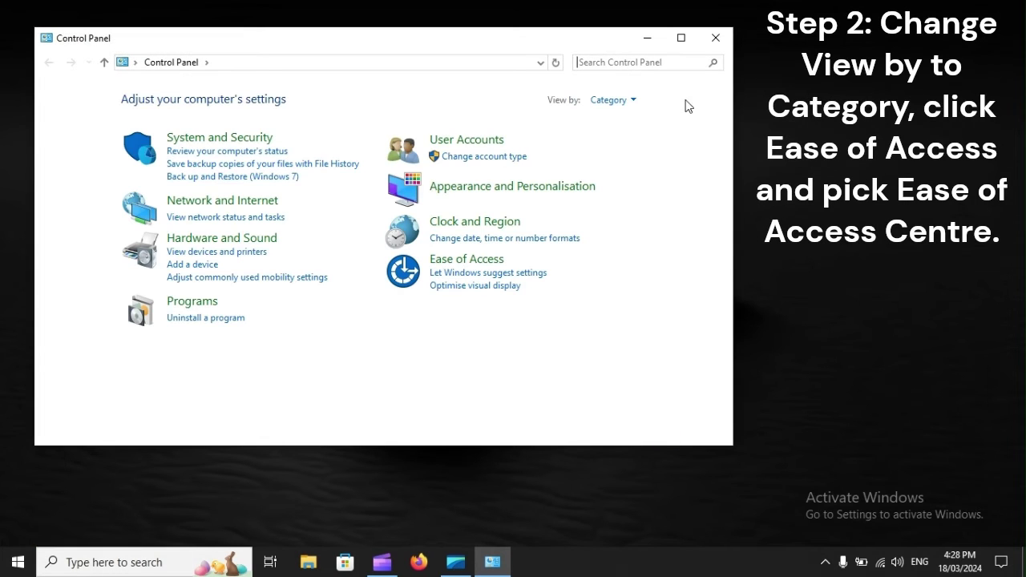
- Keep Control Panel in Category view and go to Ease of Access Centre under Ease of Access
click(614, 102)
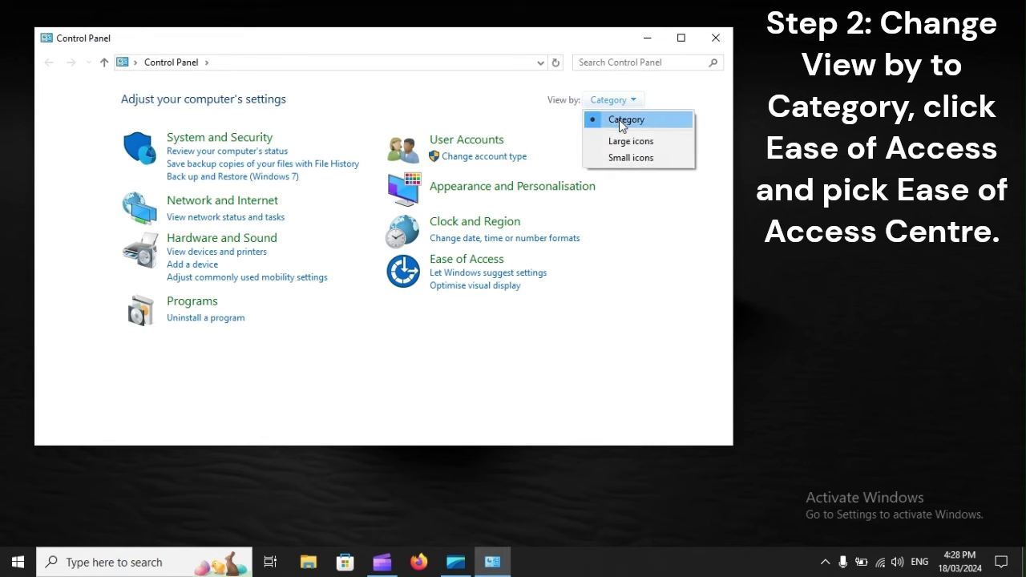
click(661, 123)
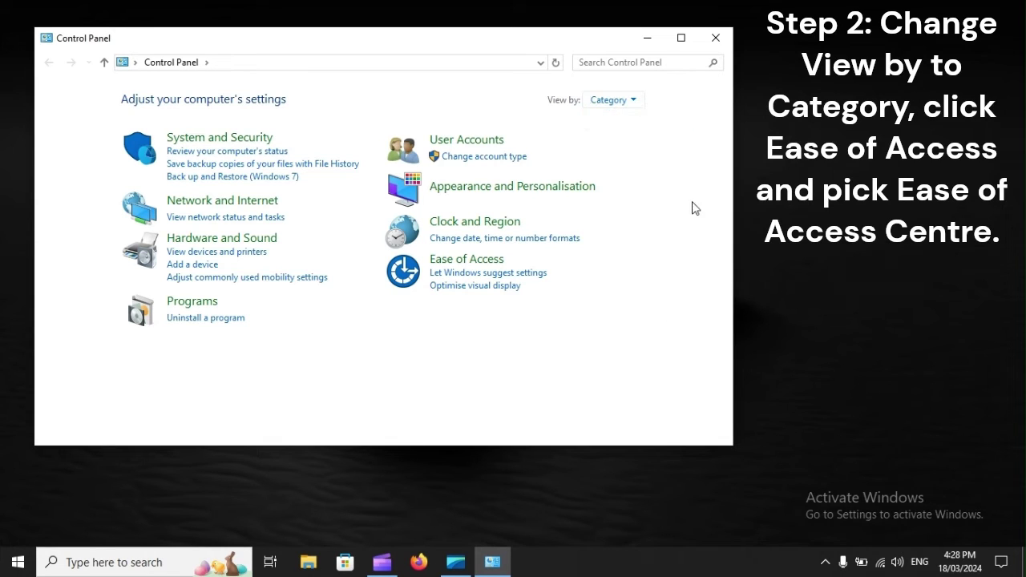
click(480, 261)
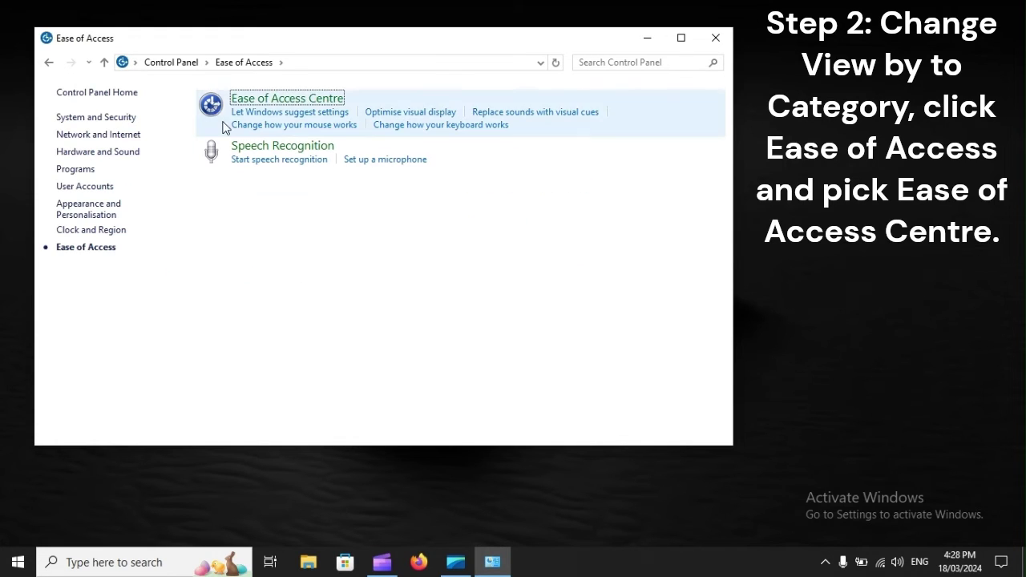
click(240, 94)
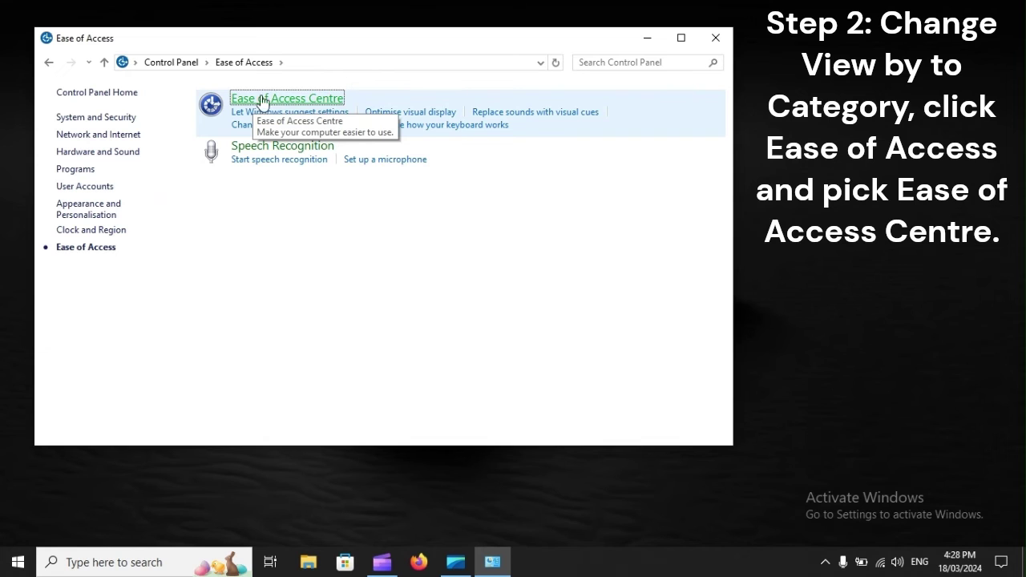
click(318, 100)
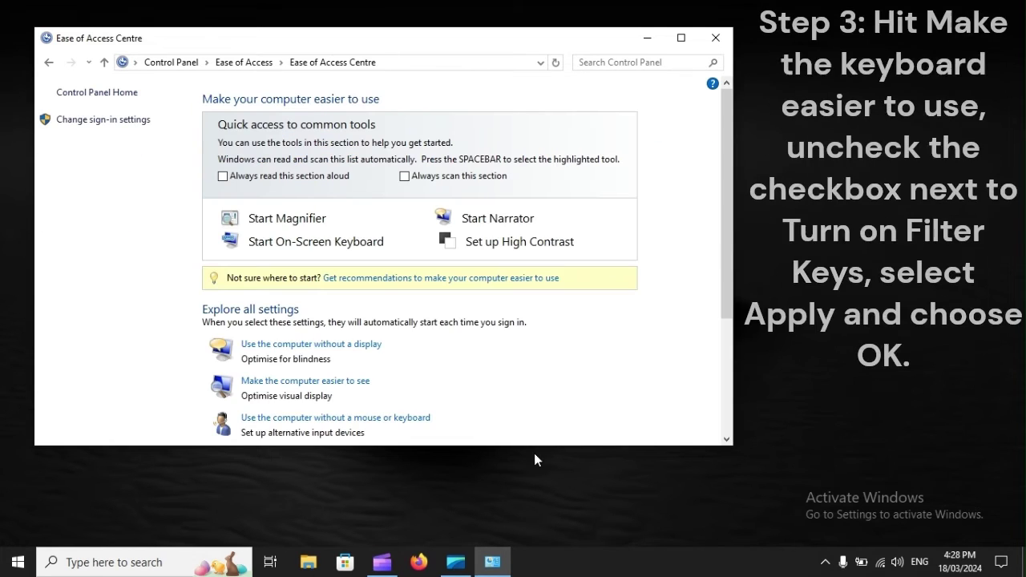
- In Make the keyboard easier to use, confirm Filter Keys is off and close Control Panel
scroll(604, 440, down, 3)
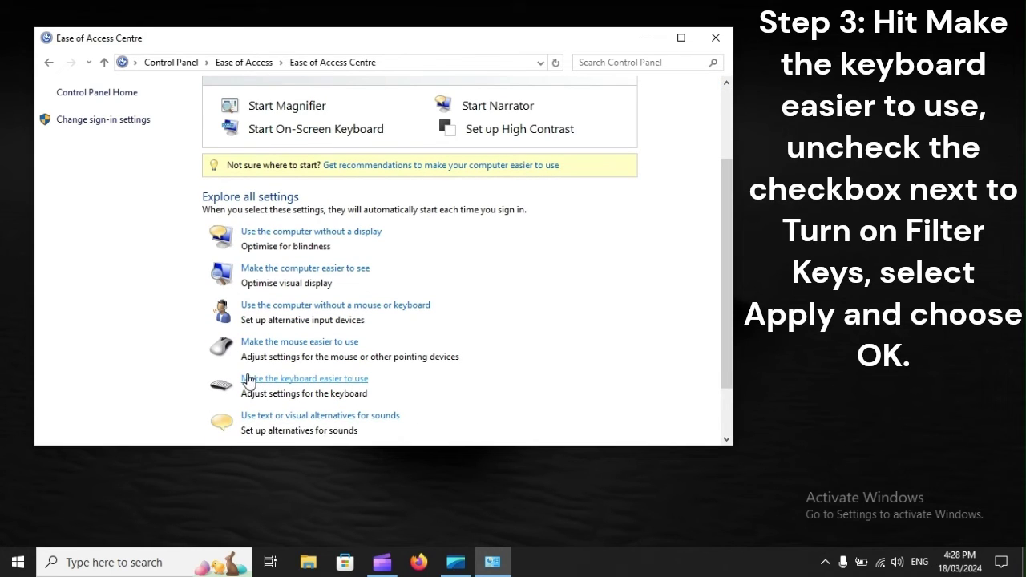
click(335, 382)
scroll(338, 386, down, 3)
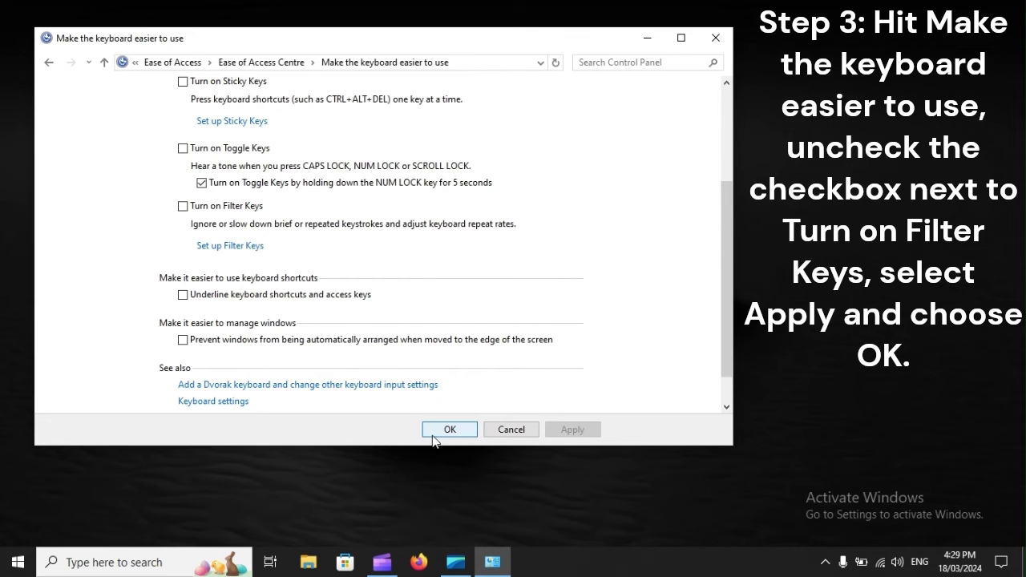
click(461, 430)
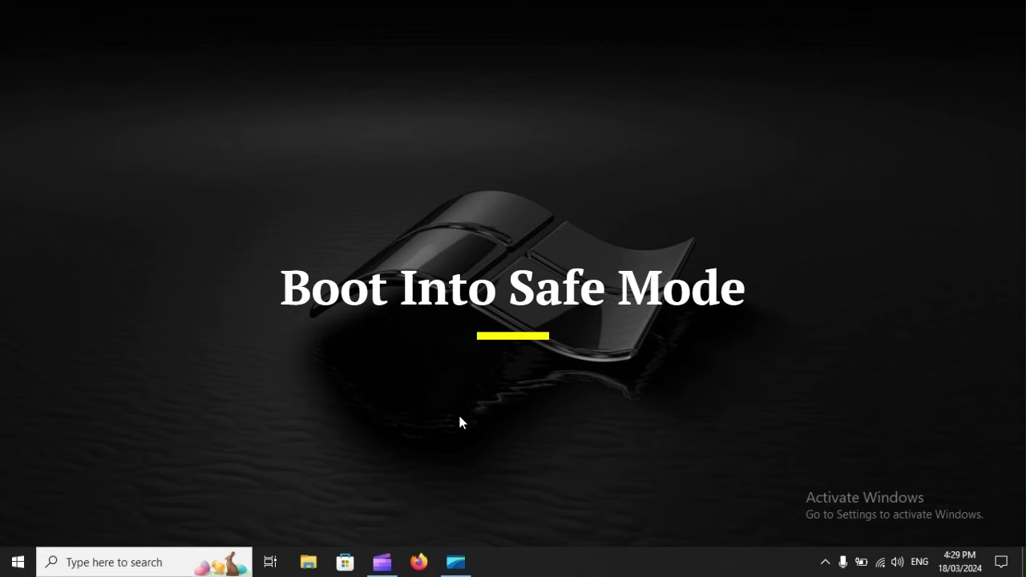
- Open Windows Settings with Windows+I and go to Update & Security
key(super+i)
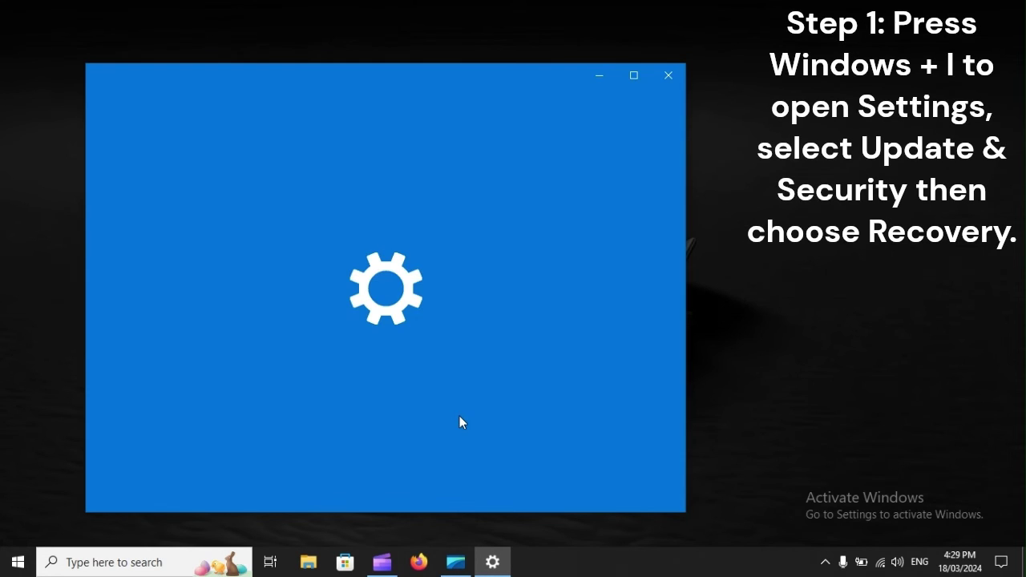
scroll(462, 423, down, 5)
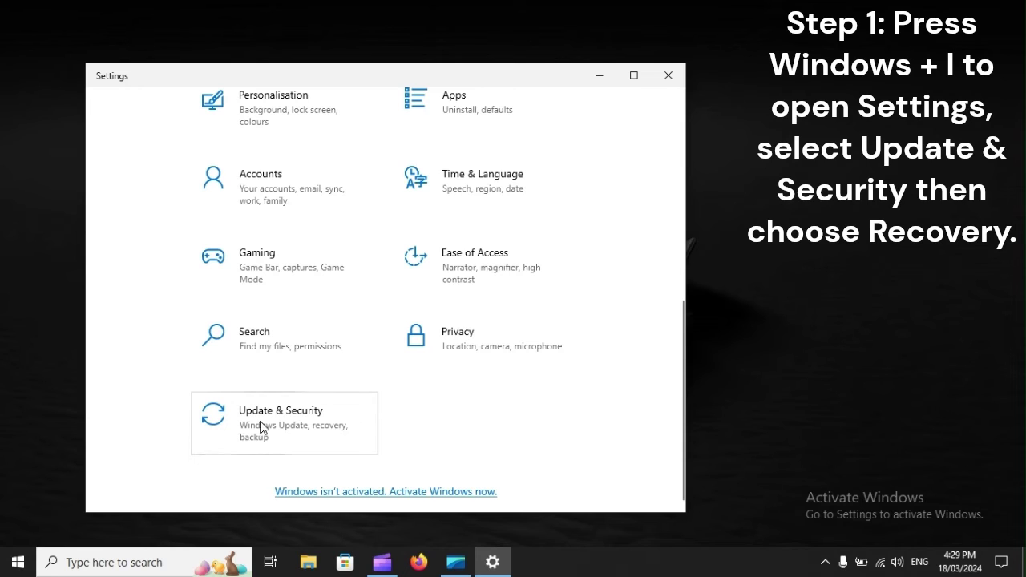
click(323, 420)
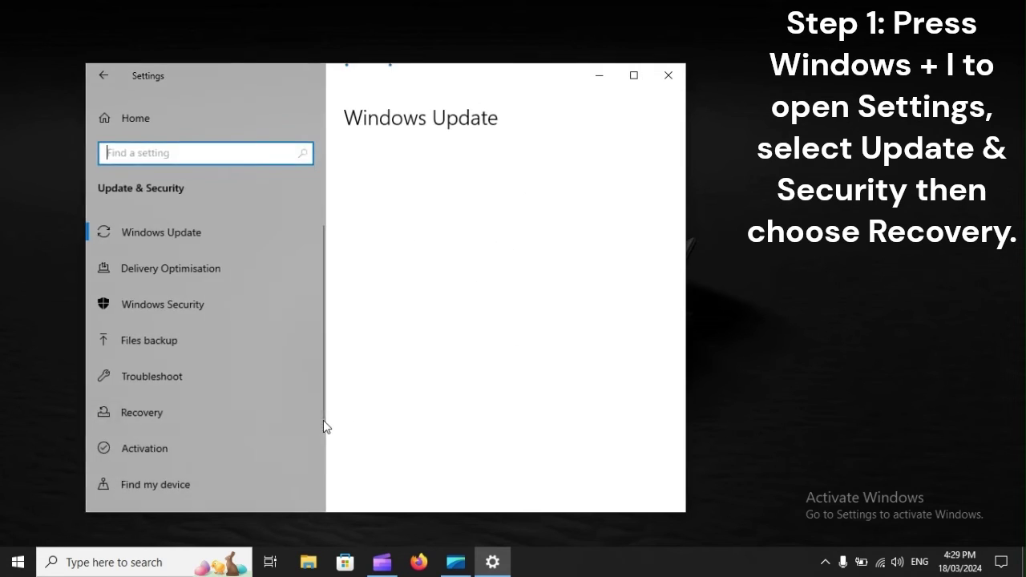
- Show the Recovery page and scroll down to Advanced start-up's Restart now
click(183, 414)
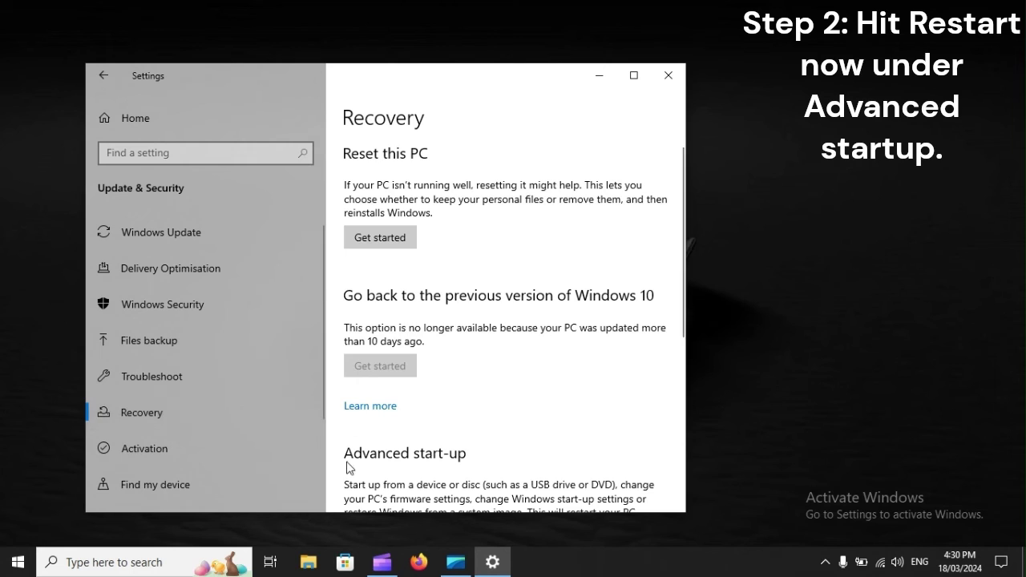
scroll(454, 456, down, 3)
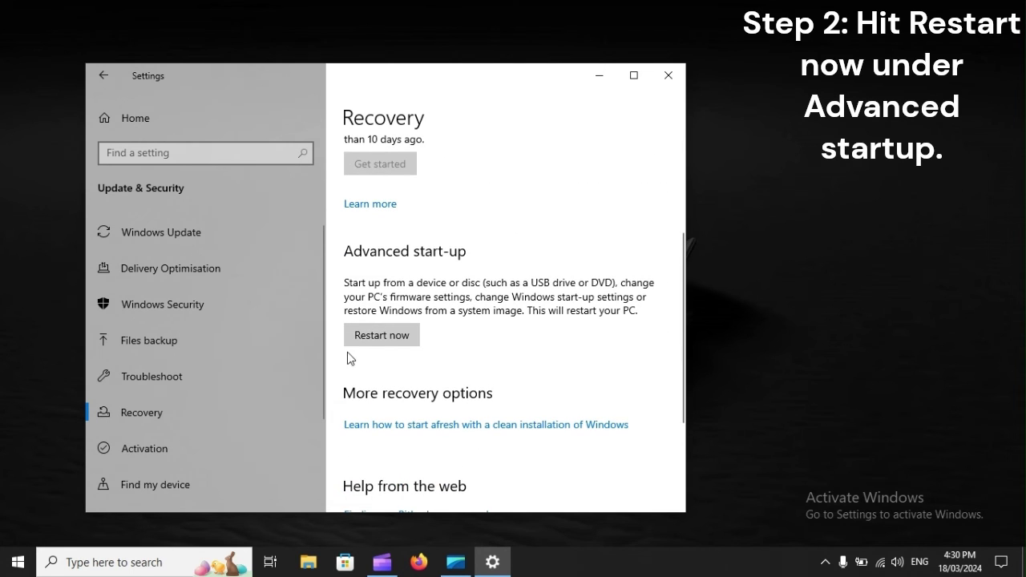